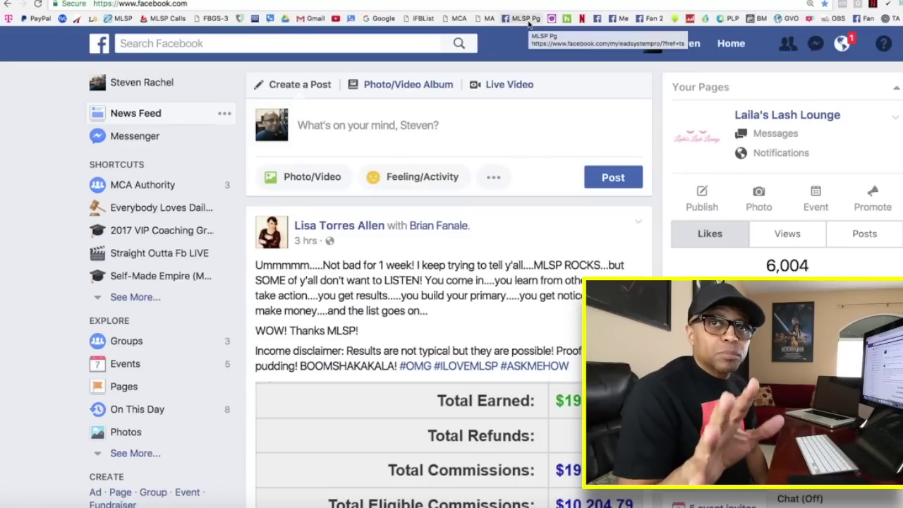
Step: Open the email extraction tool over the Facebook news feed and select its existing keyword for replacement
click(420, 20)
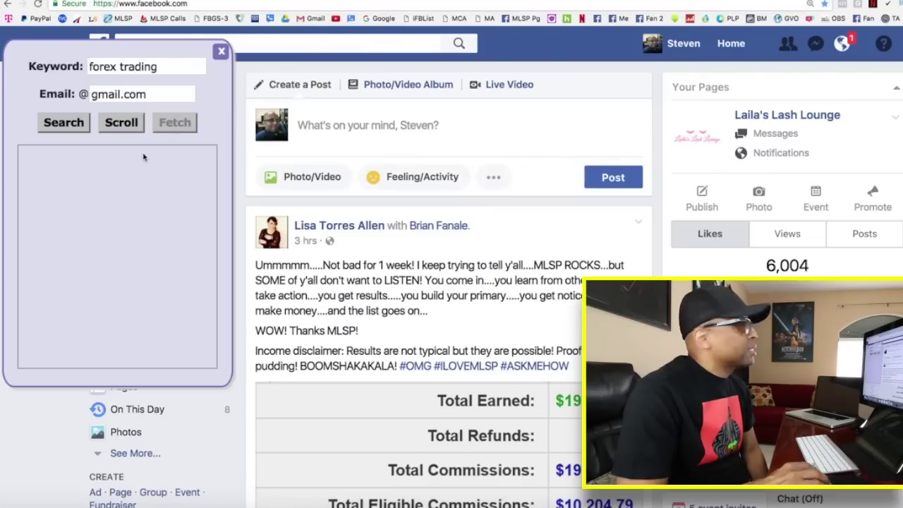
triple_click(131, 66)
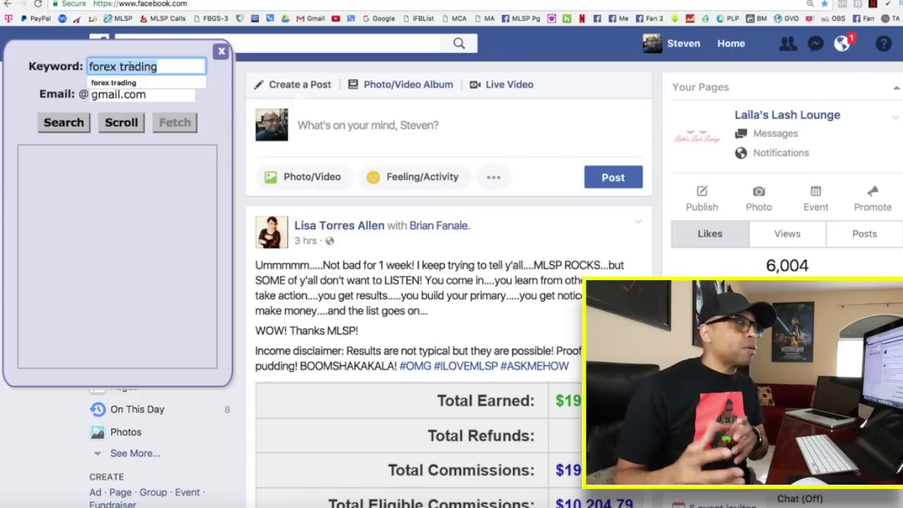
text(forex trading)
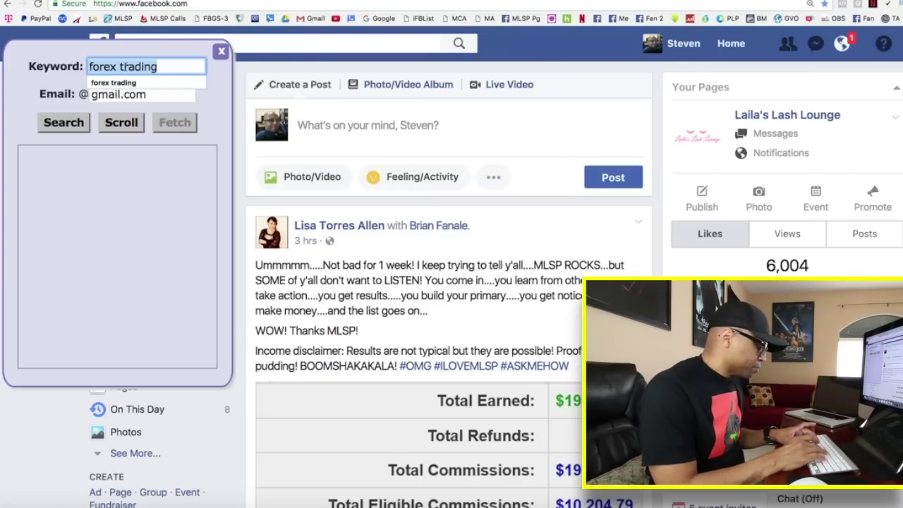
text(ke)
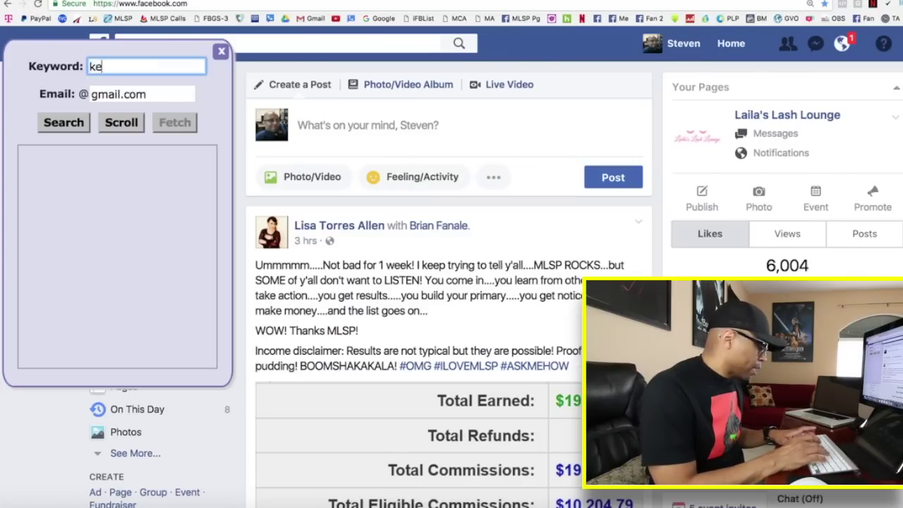
text(rller williams)
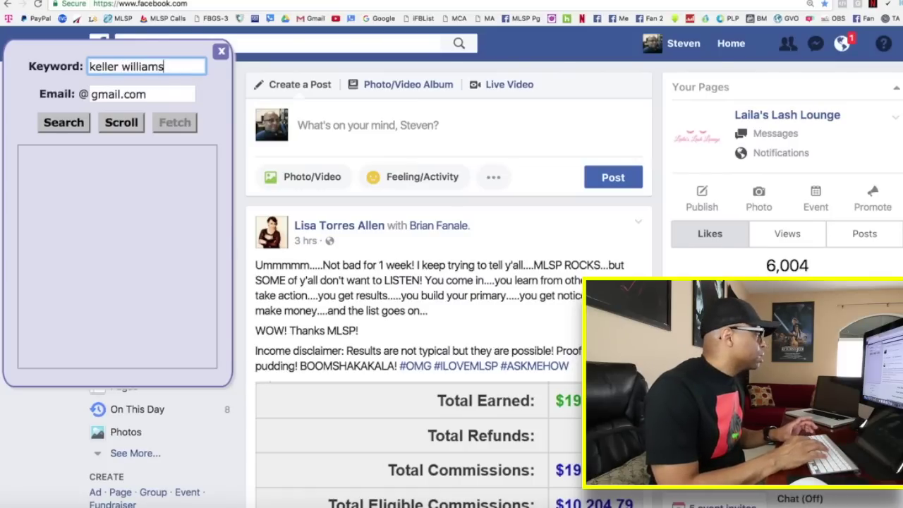
key(BackSpace)
key(BackSpace)
key(BackSpace)
key(BackSpace)
key(BackSpace)
key(BackSpace)
key(BackSpace)
key(BackSpace)
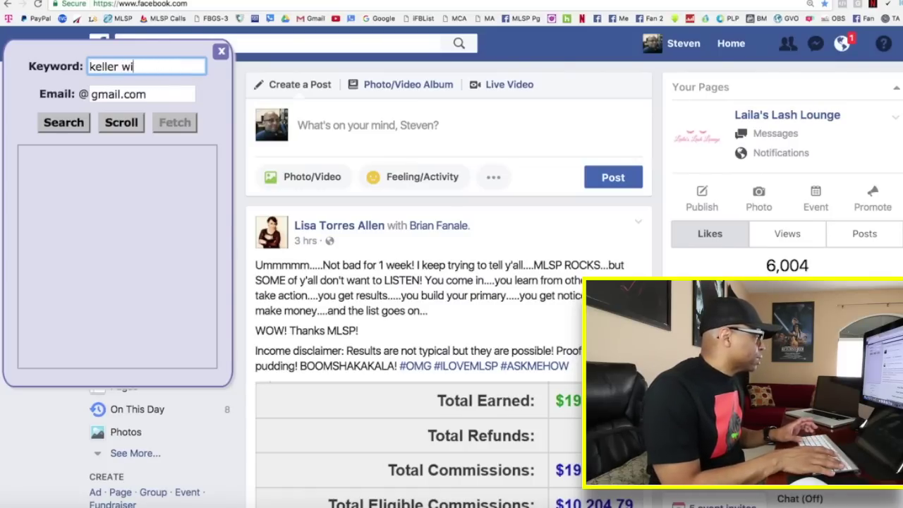
text(williams)
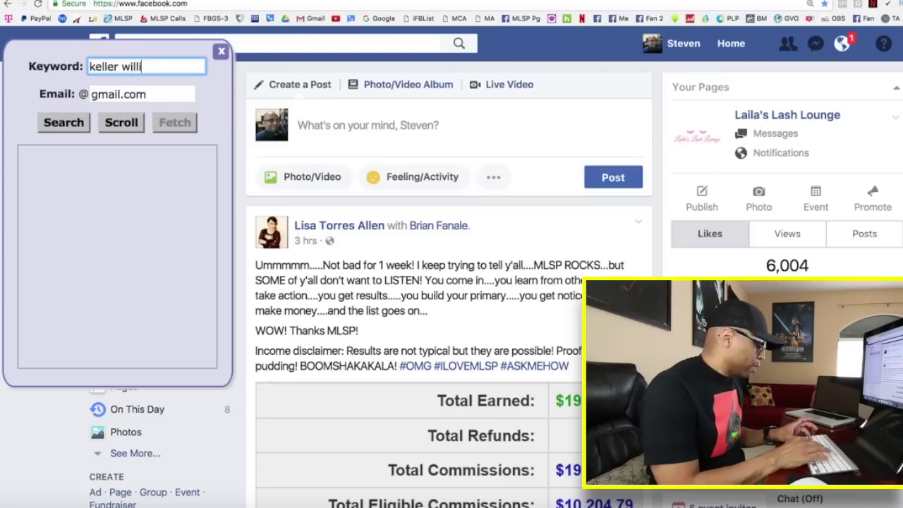
key(BackSpace)
key(BackSpace)
key(BackSpace)
key(BackSpace)
key(BackSpace)
key(BackSpace)
key(BackSpace)
key(BackSpace)
key(BackSpace)
key(BackSpace)
key(BackSpace)
key(BackSpace)
key(BackSpace)
key(BackSpace)
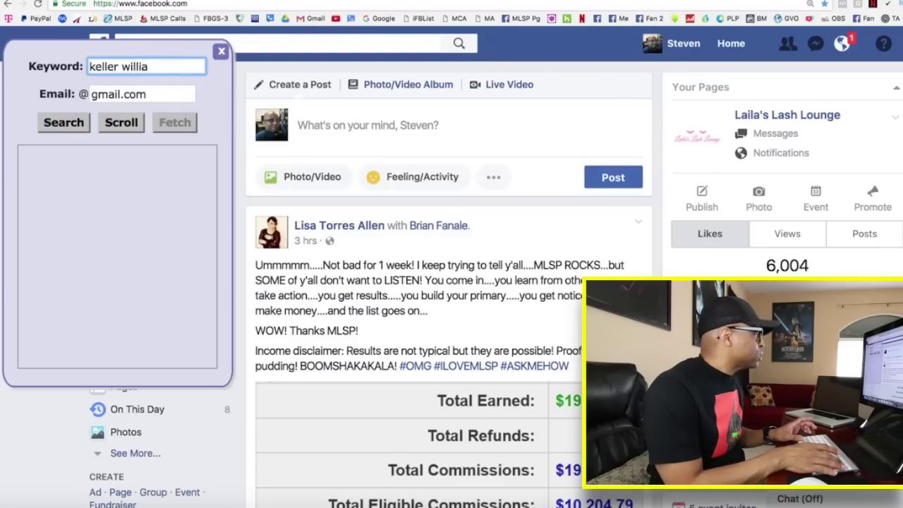
Step: Set the extractor's keyword to "state farm agent" and search Facebook posts for it with the gmail.com email domain
text(st)
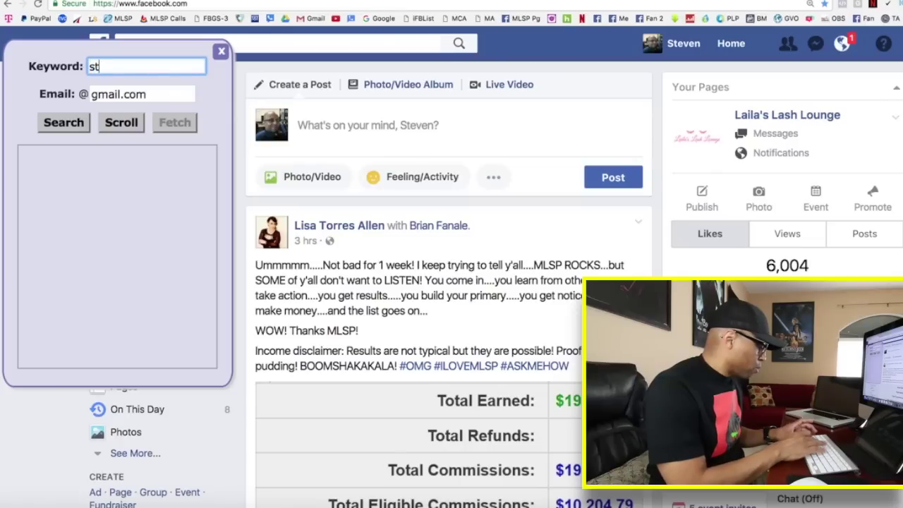
text(ate farm)
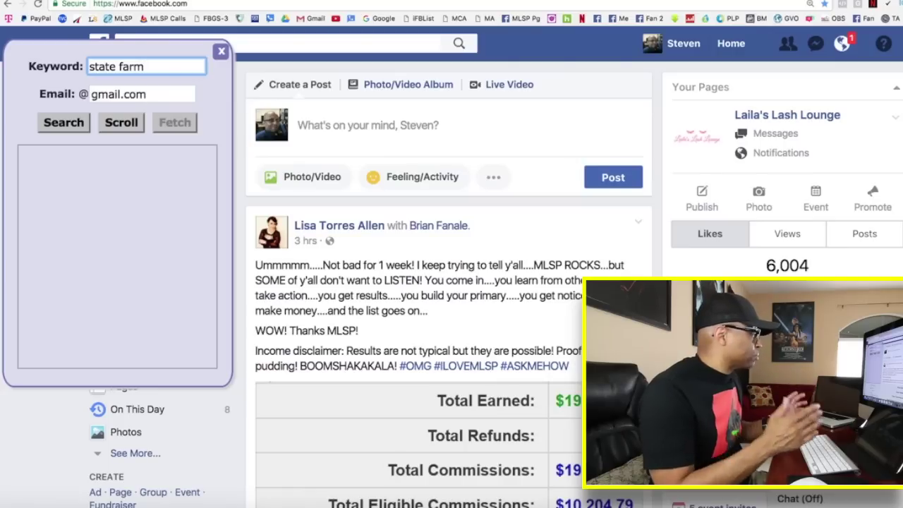
text( agent)
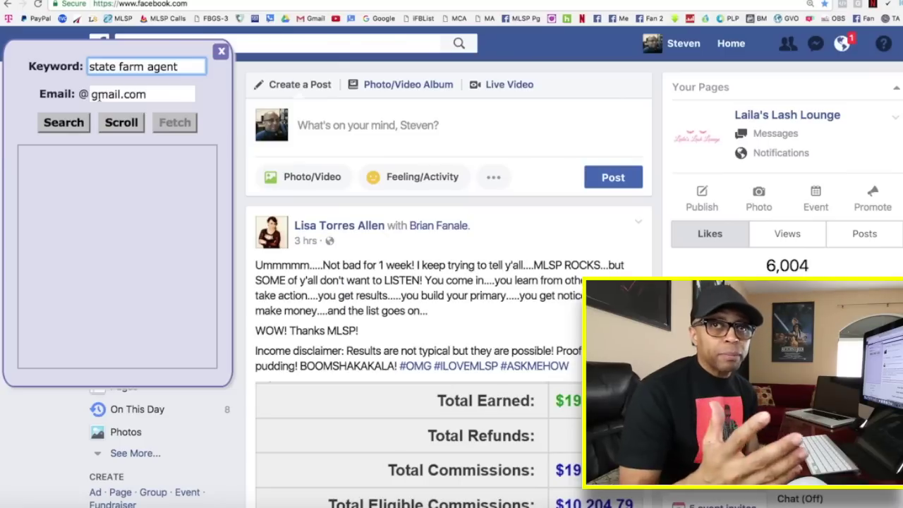
click(121, 97)
click(105, 96)
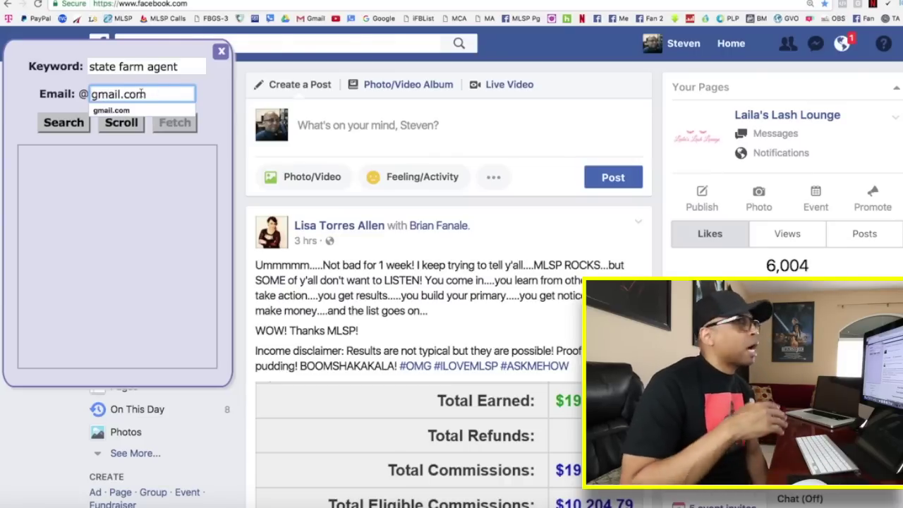
click(20, 99)
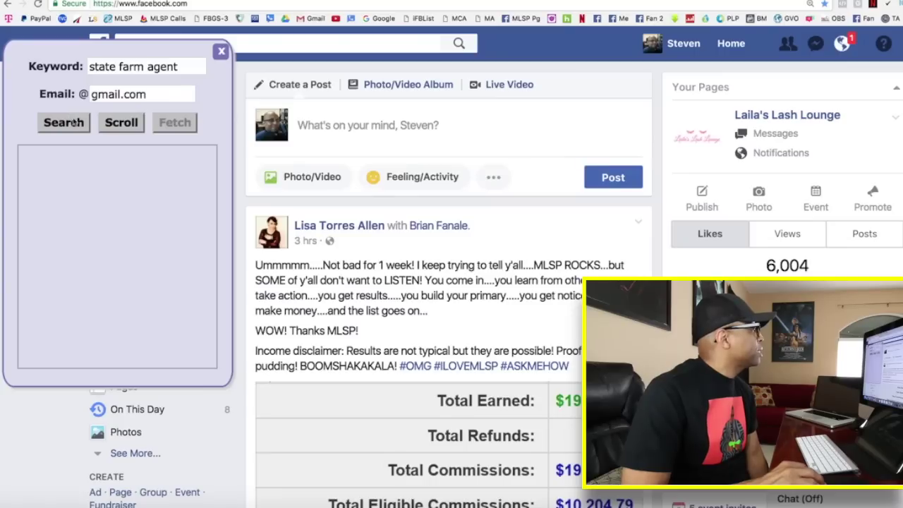
triple_click(109, 65)
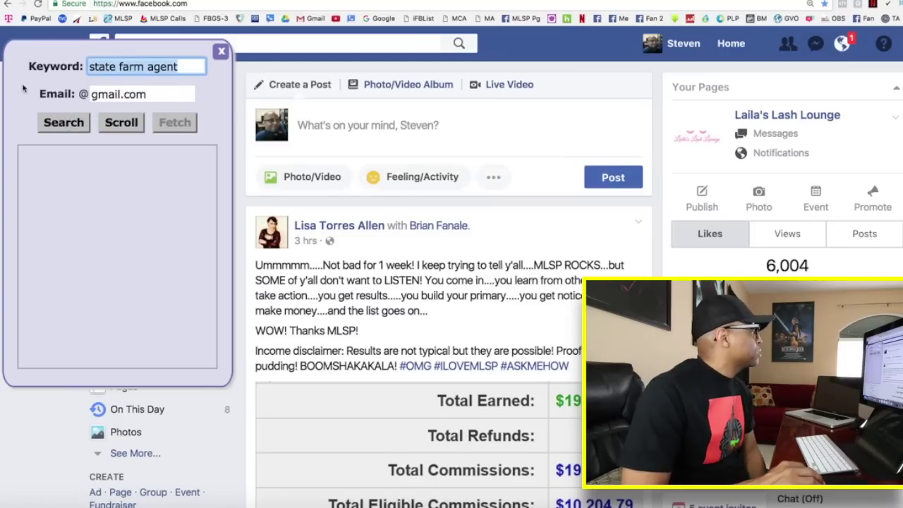
click(65, 122)
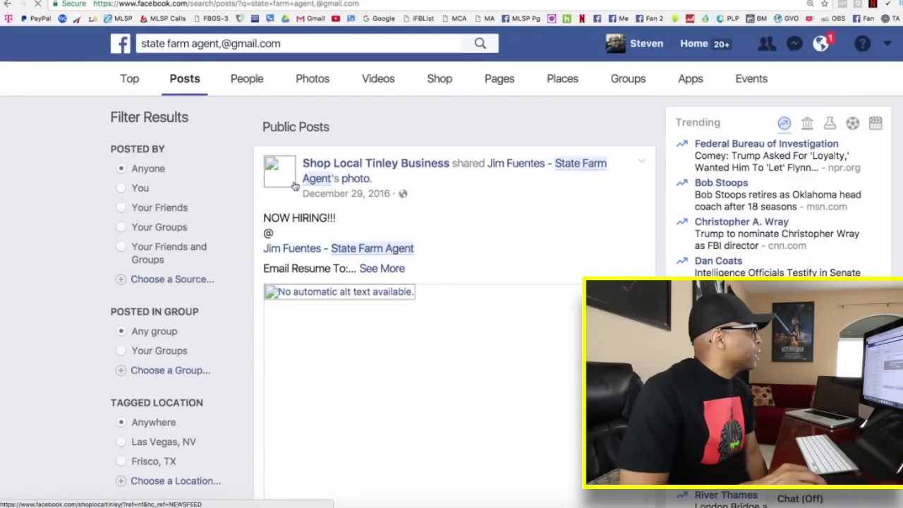
Step: Reopen the email extractor on the search results and auto-scroll through the posts to load them, stopping once enough are loaded
mouse_move(294, 186)
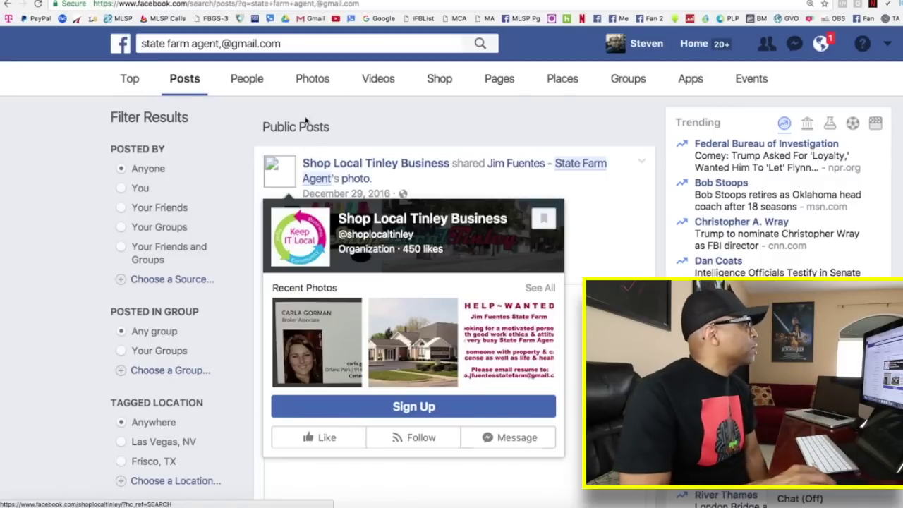
click(423, 19)
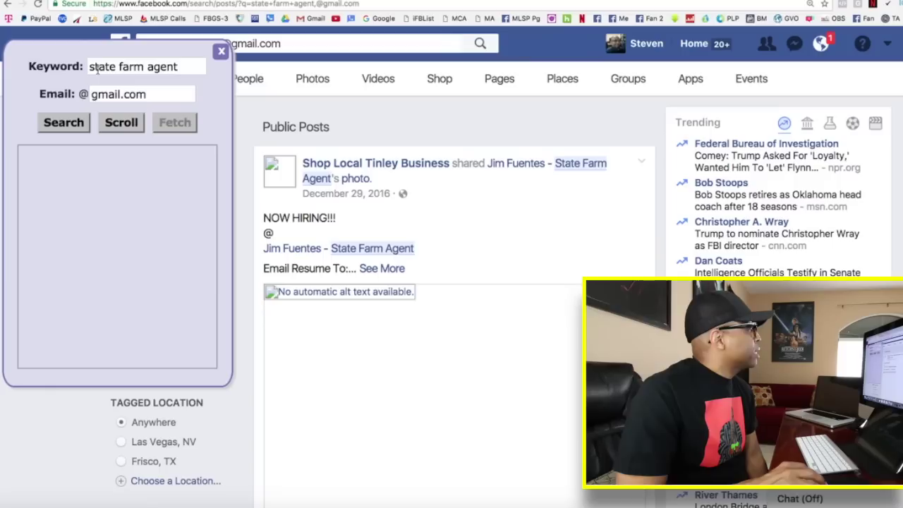
click(121, 124)
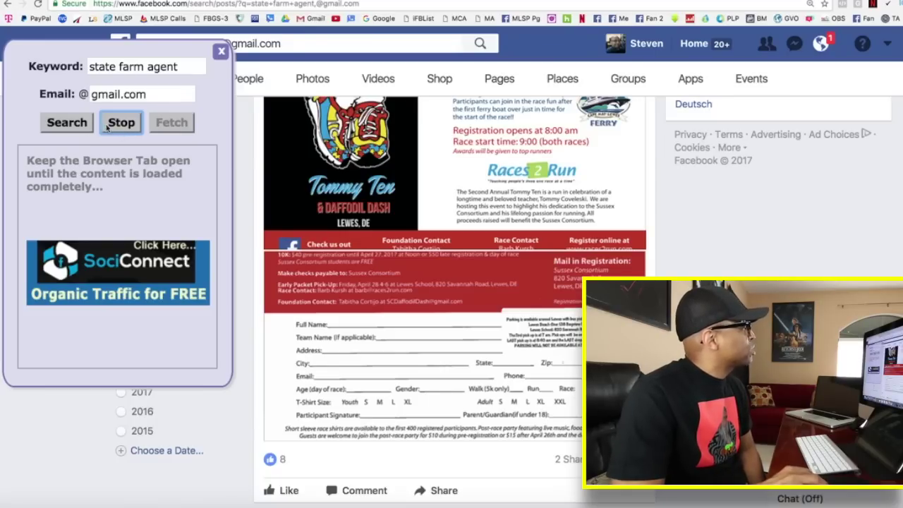
click(121, 124)
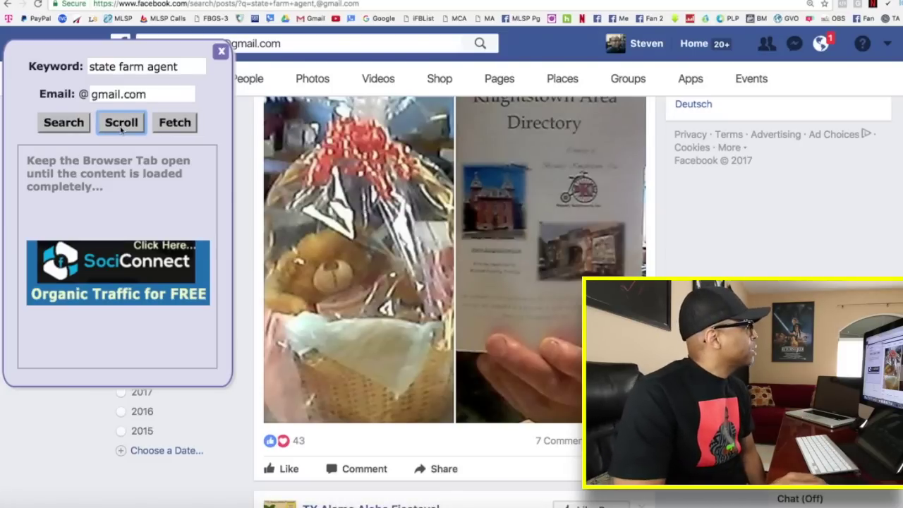
Step: Fetch the email addresses from the loaded posts and copy the entire collected list
click(175, 123)
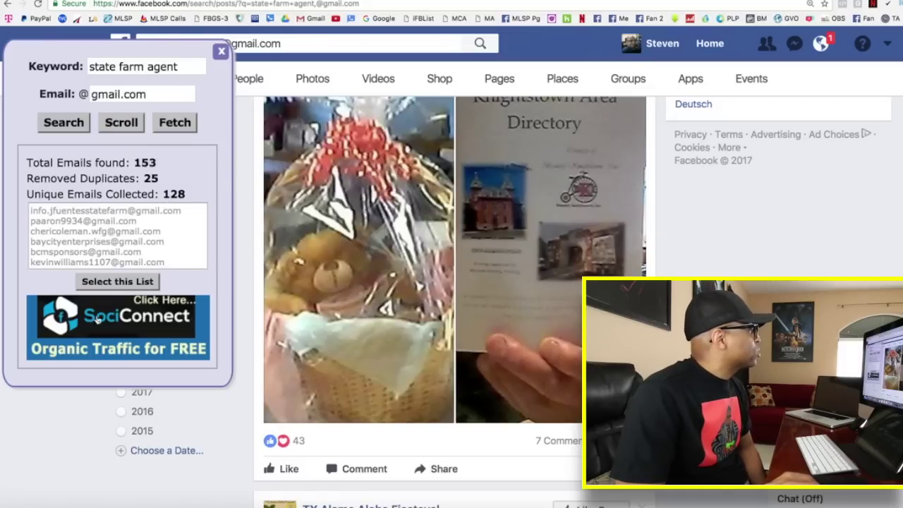
click(117, 281)
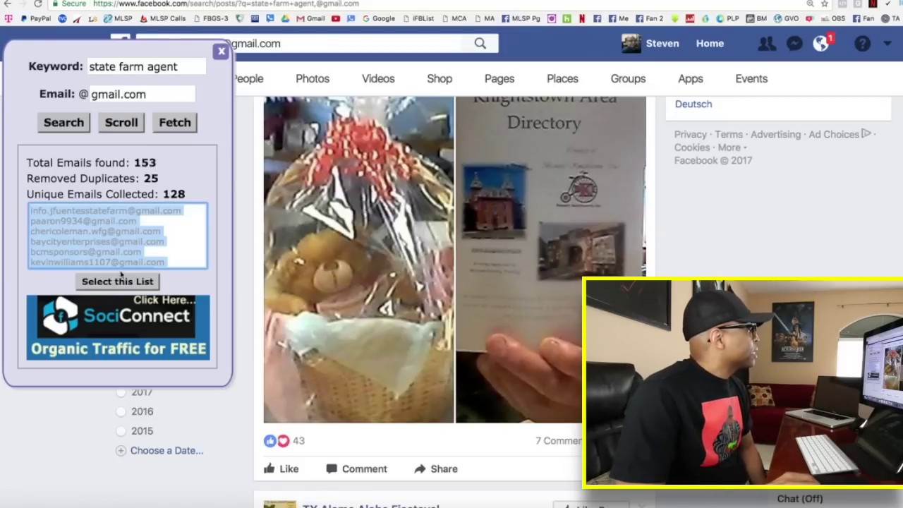
right_click(99, 235)
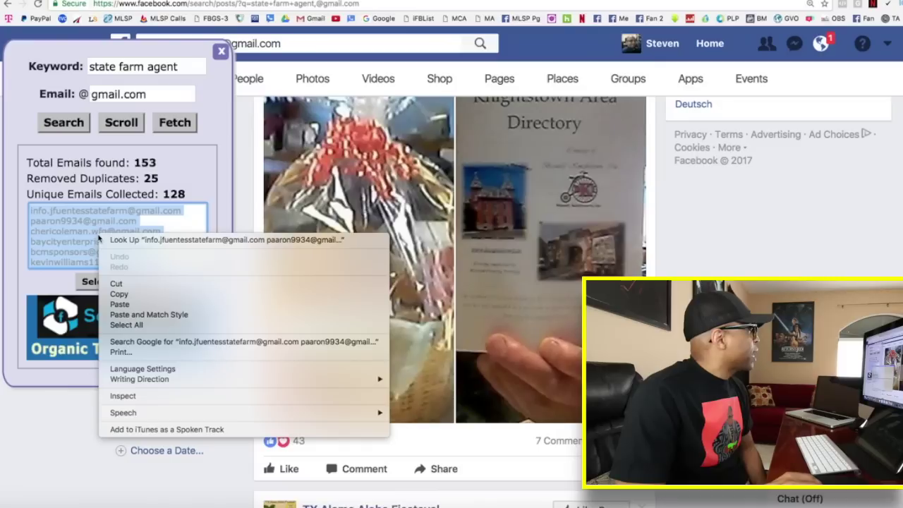
click(139, 294)
right_click(106, 237)
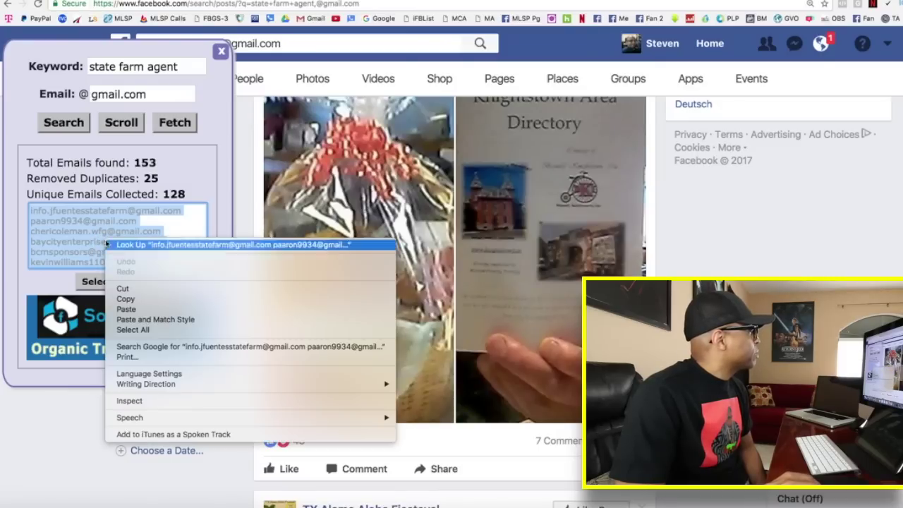
click(140, 298)
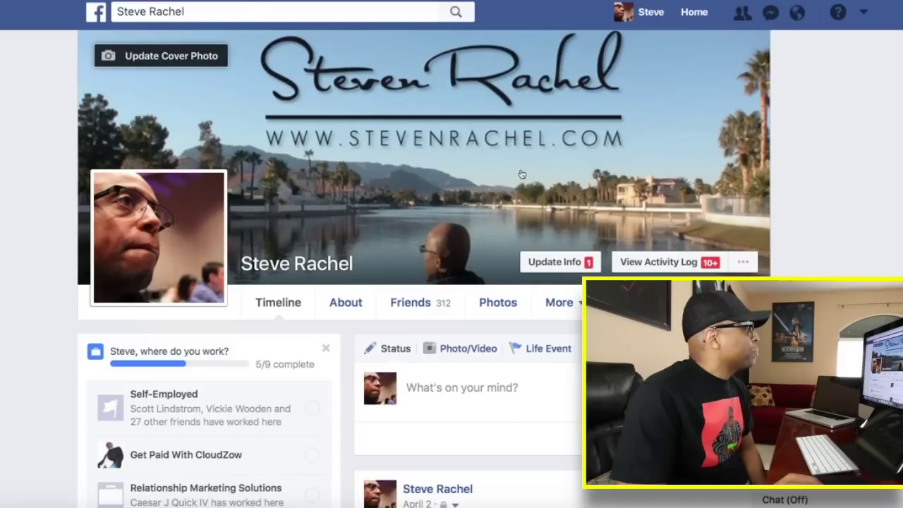
Step: Go from the Facebook profile page to ad creation in Ads Manager
click(862, 15)
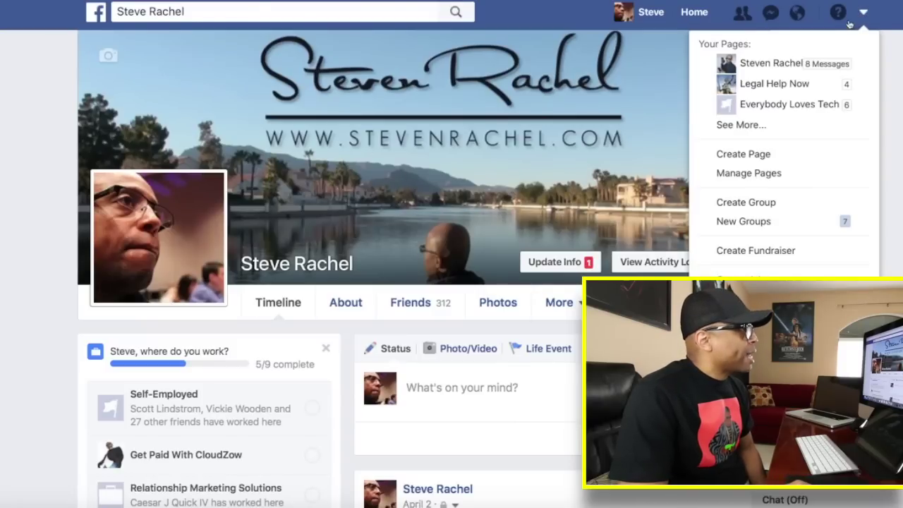
click(868, 13)
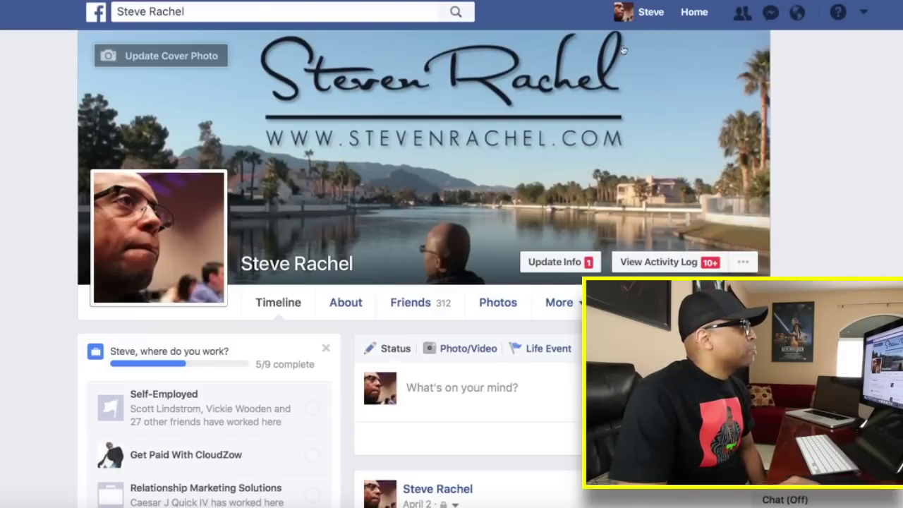
click(869, 14)
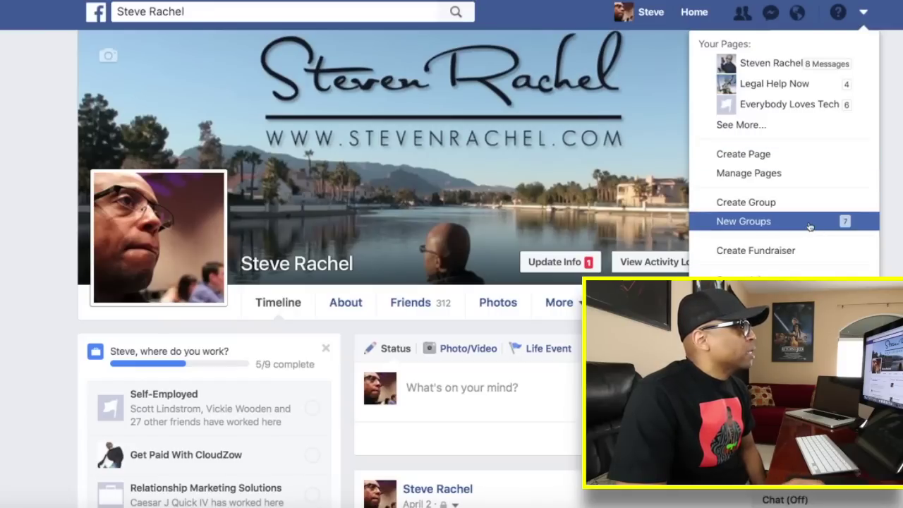
click(772, 268)
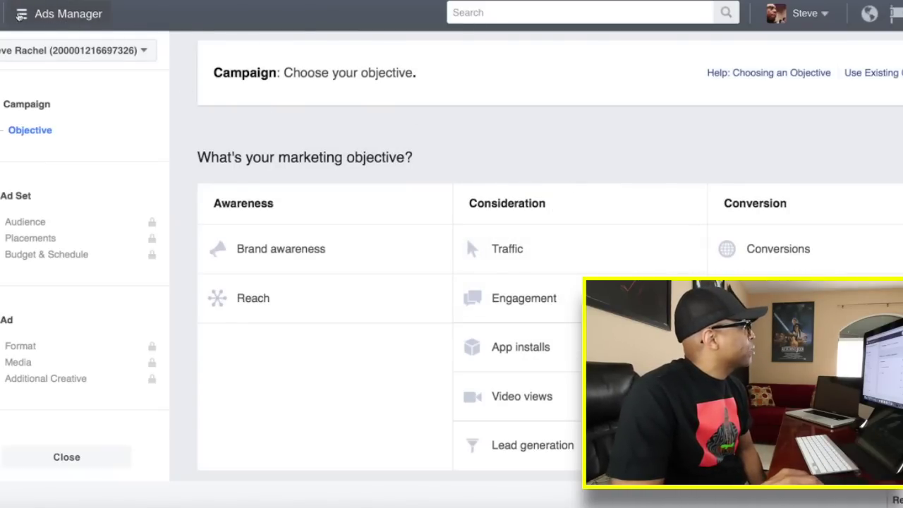
Step: Show all Ads Manager tools and open the Audiences section under Assets
click(17, 15)
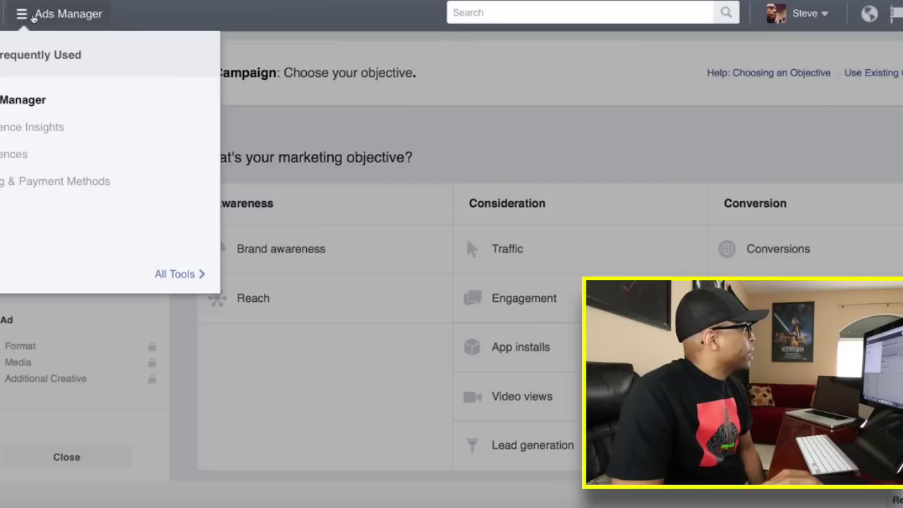
click(177, 275)
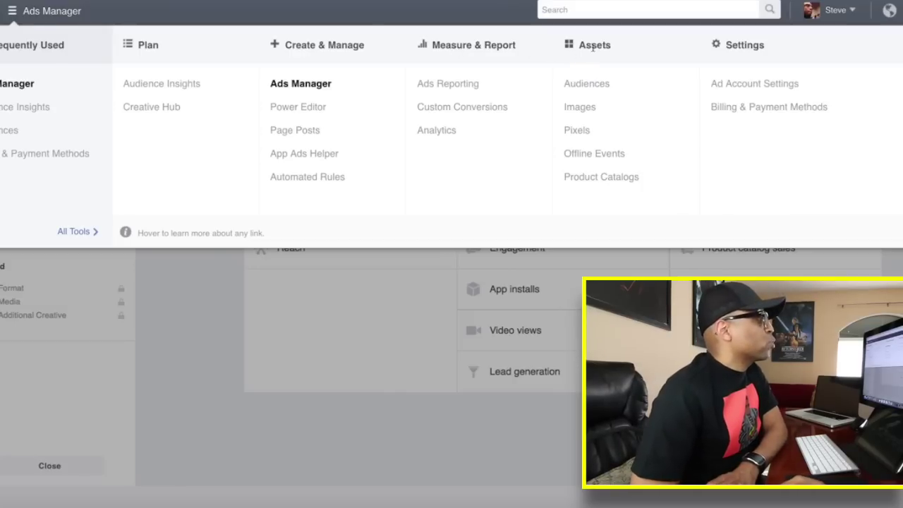
click(578, 85)
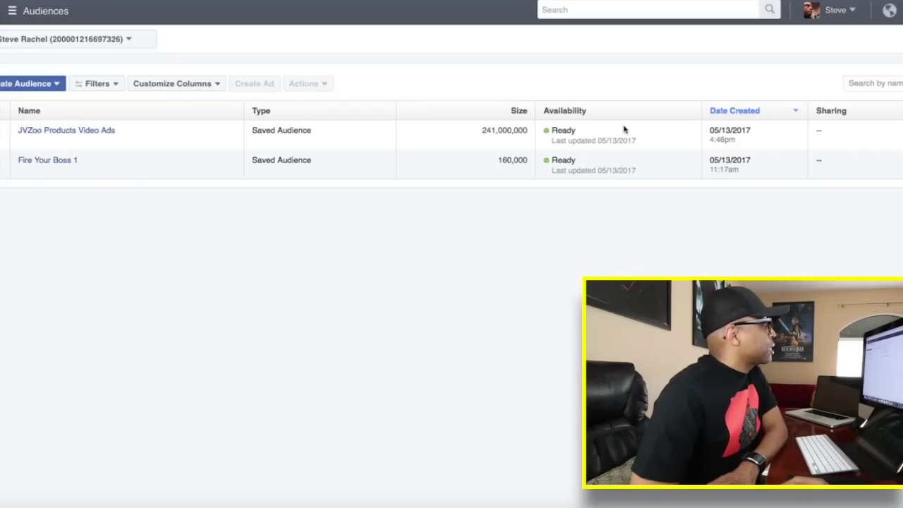
Step: Start a new custom audience and choose Customer File as its source
mouse_move(98, 130)
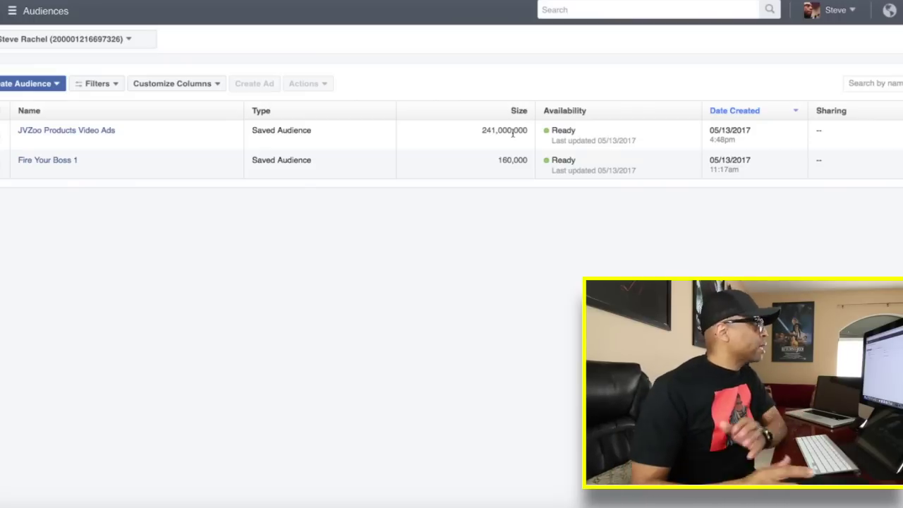
click(58, 86)
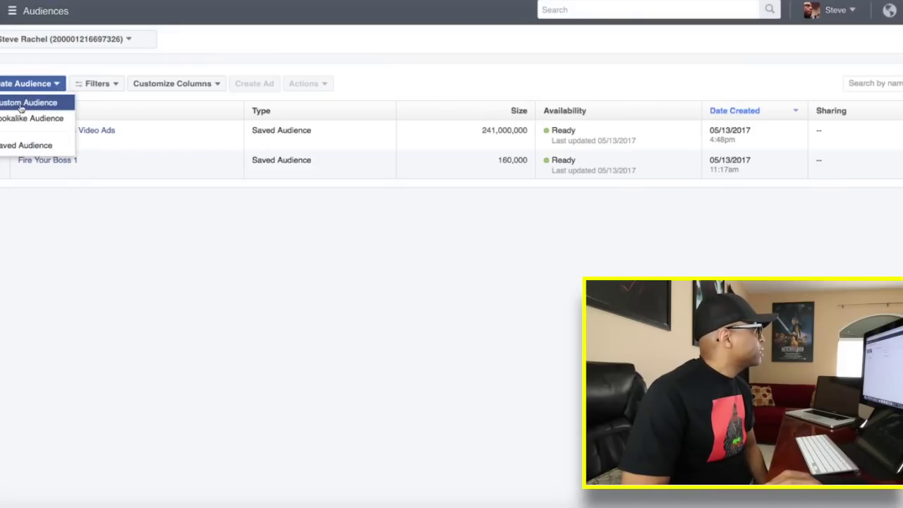
click(40, 103)
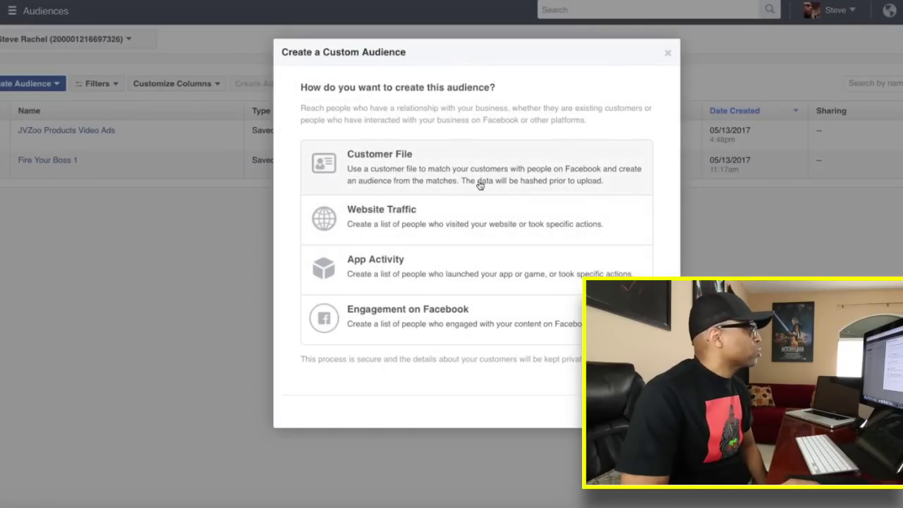
click(399, 157)
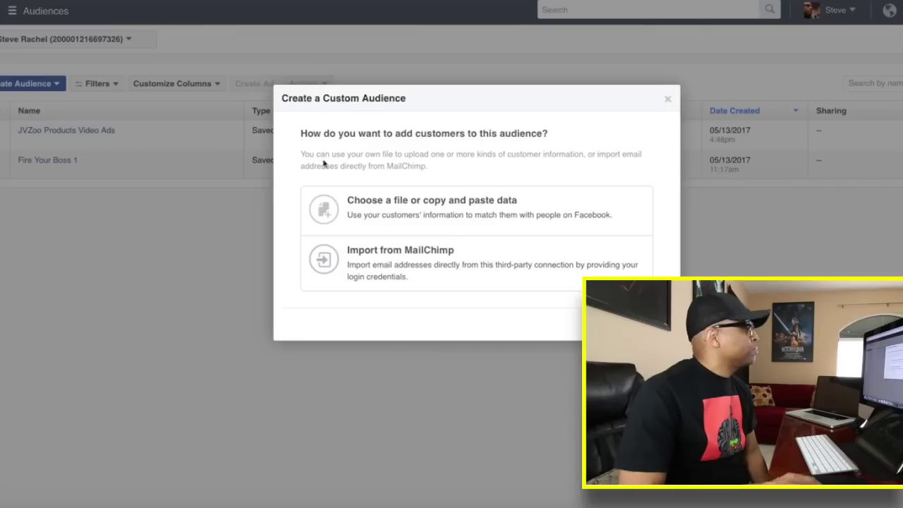
Step: Choose to add the customers by copy and paste, then paste in the collected email address list and look through it
click(422, 217)
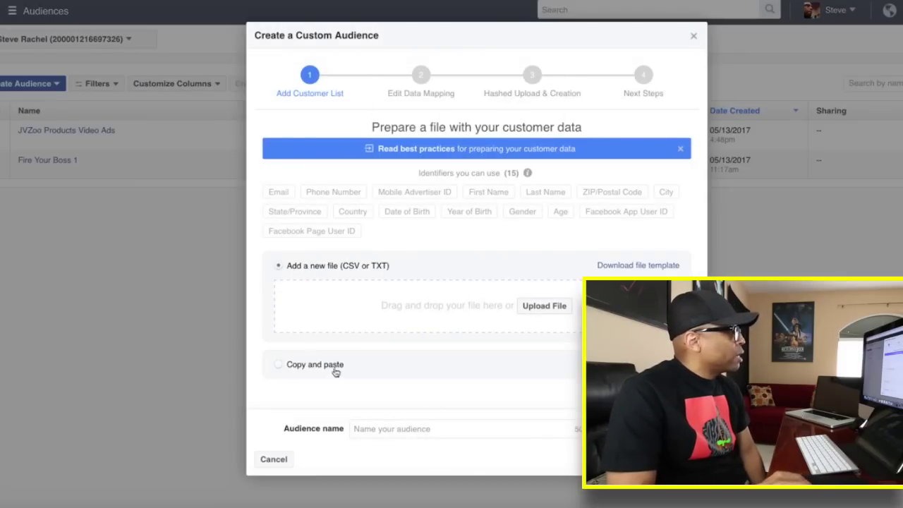
click(279, 367)
right_click(289, 332)
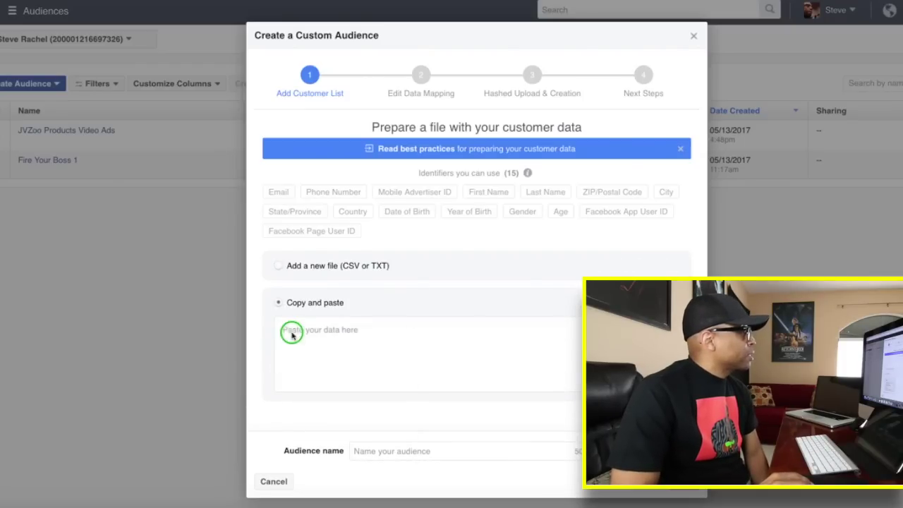
click(313, 358)
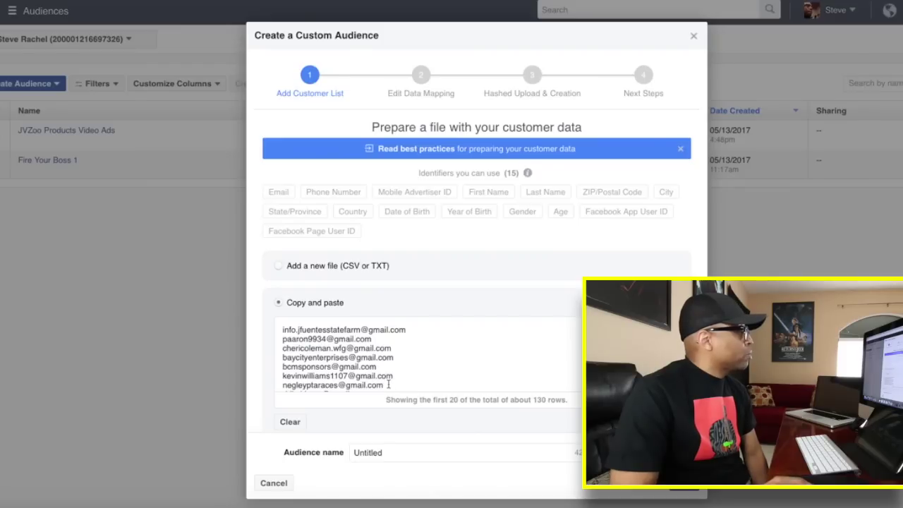
scroll(376, 366, down, 10)
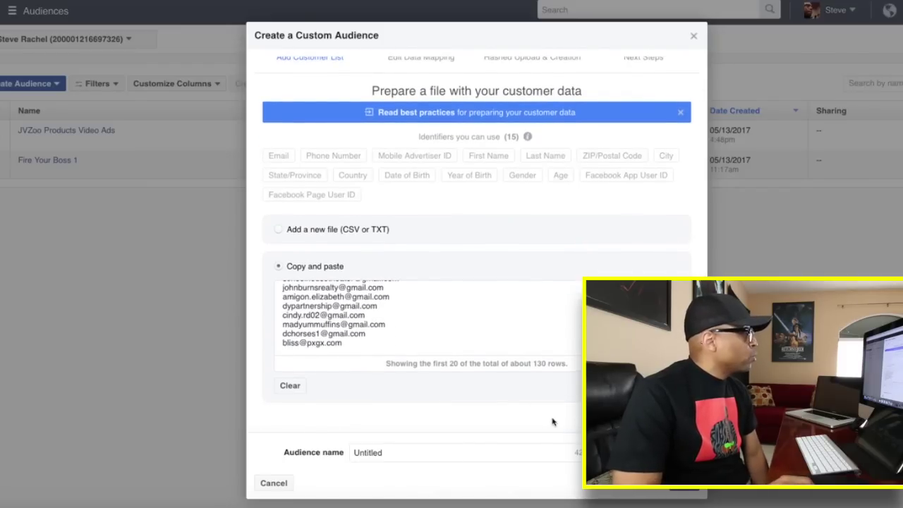
scroll(457, 397, up, 2)
scroll(393, 353, up, 5)
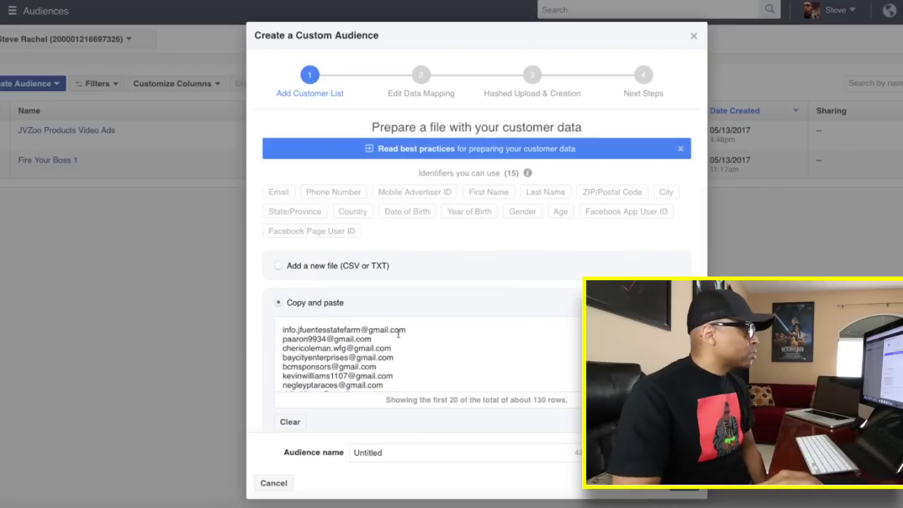
Step: Name the custom audience Test List and upload its data with the column mapped as Email, then close the finished dialog
double_click(374, 453)
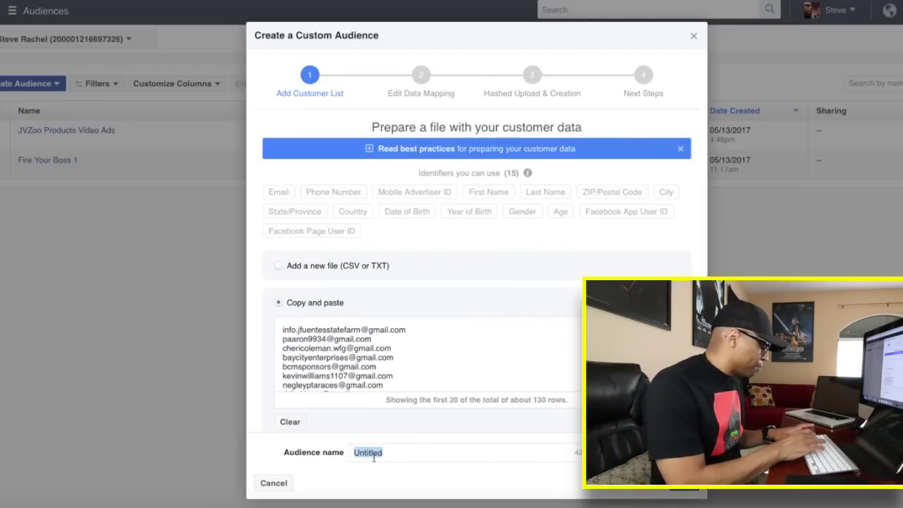
text(Test A)
key(BackSpace)
text(List)
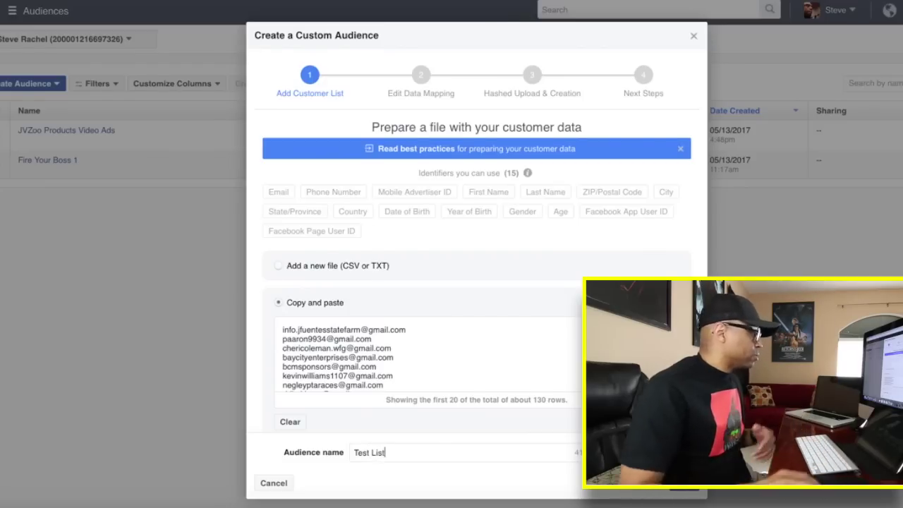
scroll(455, 428, down, 1)
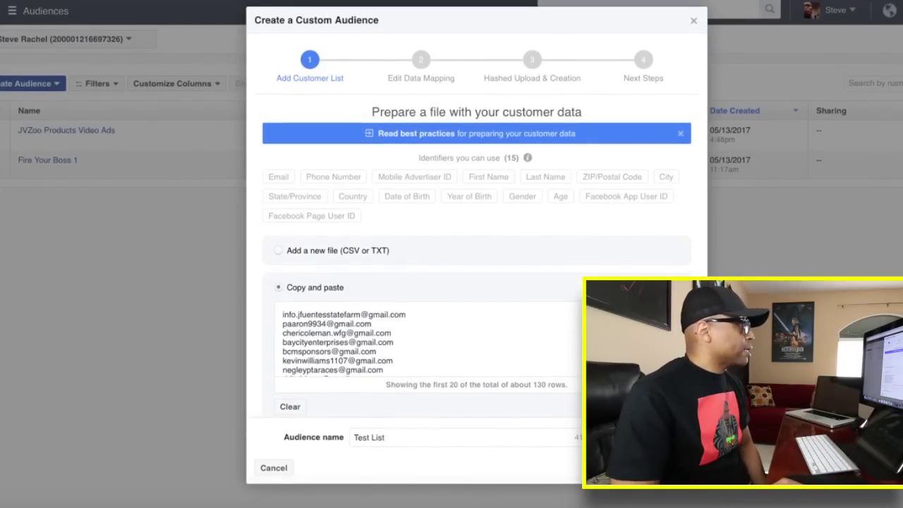
key(Return)
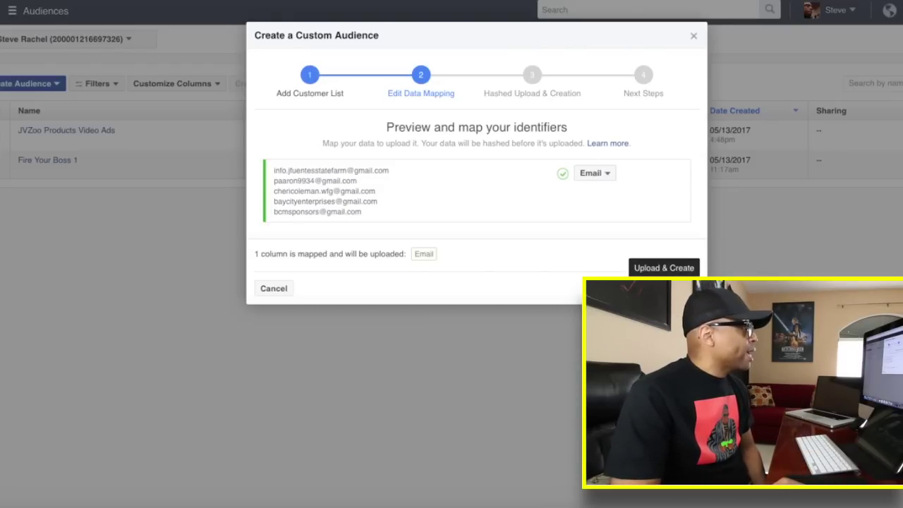
click(659, 288)
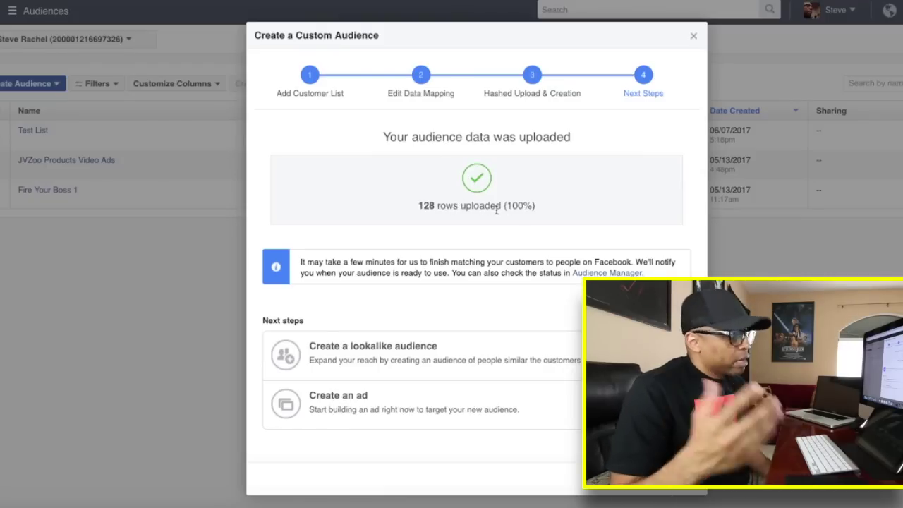
click(677, 478)
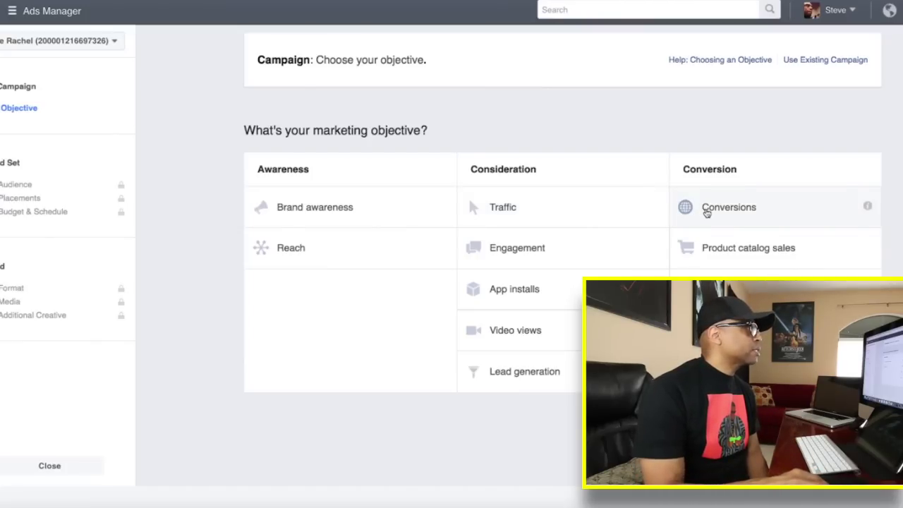
Step: Select Conversions as the marketing objective and name the campaign Test List, continuing to the ad set
click(707, 210)
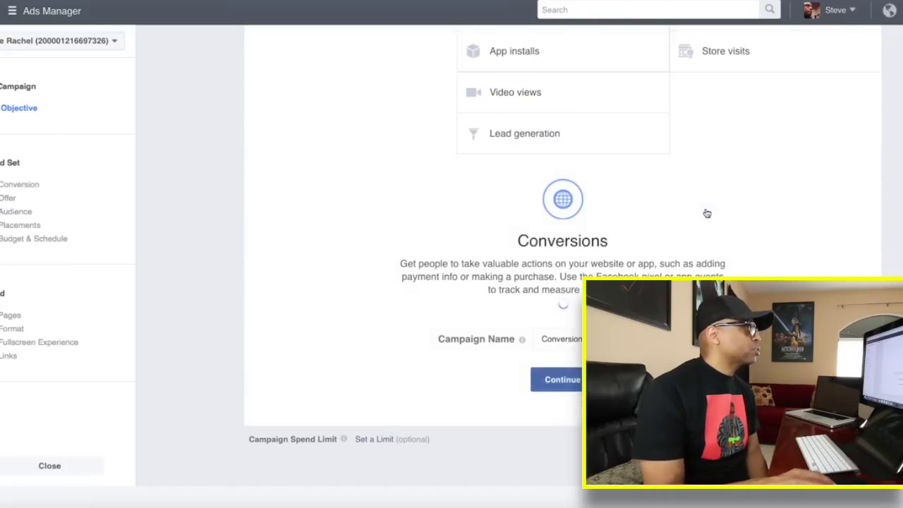
double_click(565, 383)
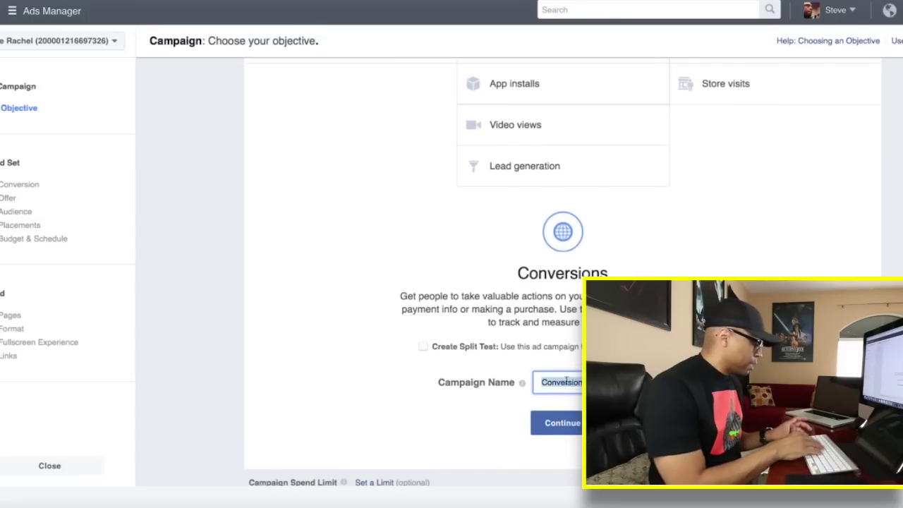
text(Test List)
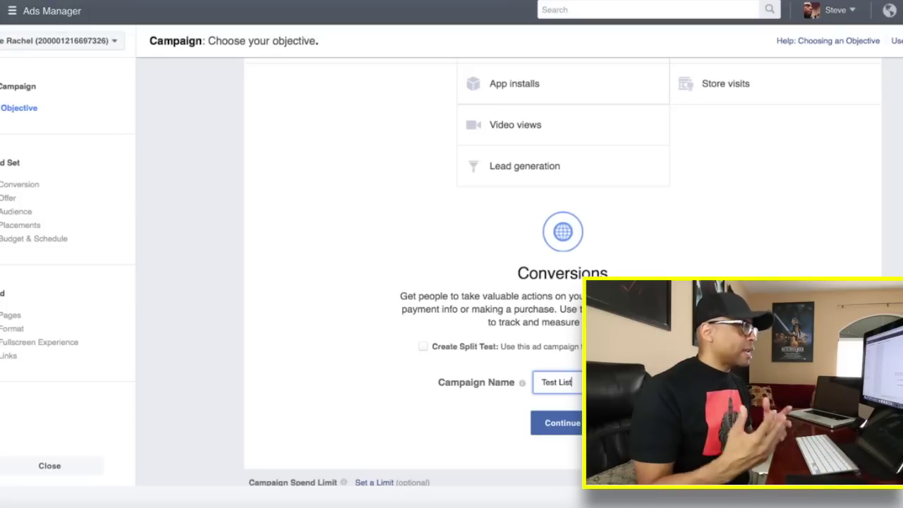
click(563, 425)
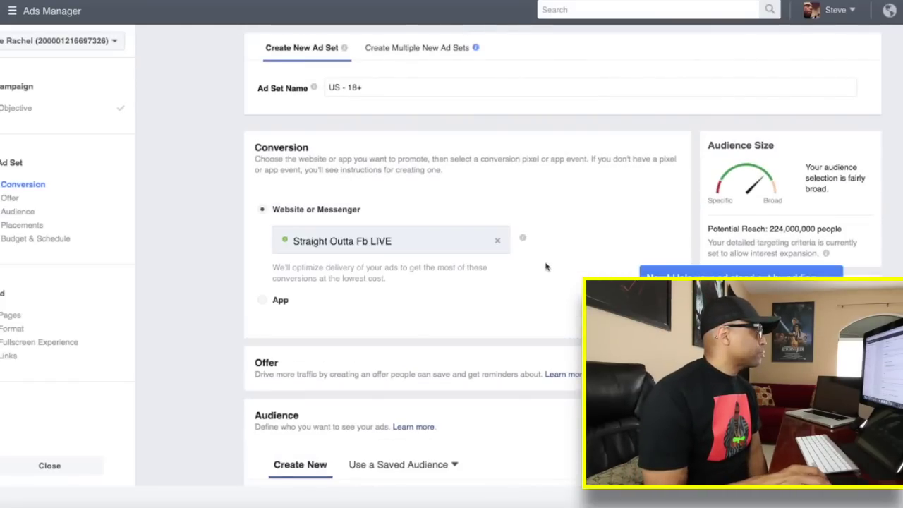
Step: Add the Test List customer list to the ad set's custom audiences
scroll(546, 268, down, 3)
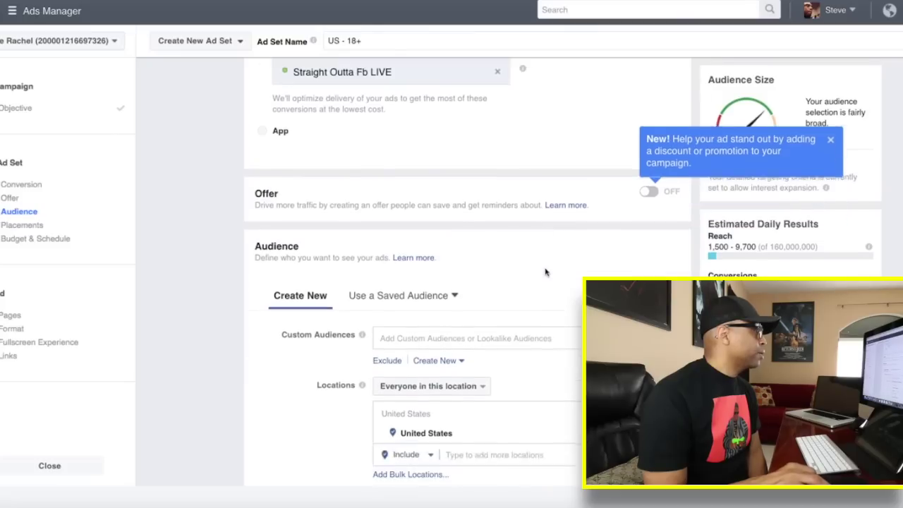
scroll(545, 273, down, 2)
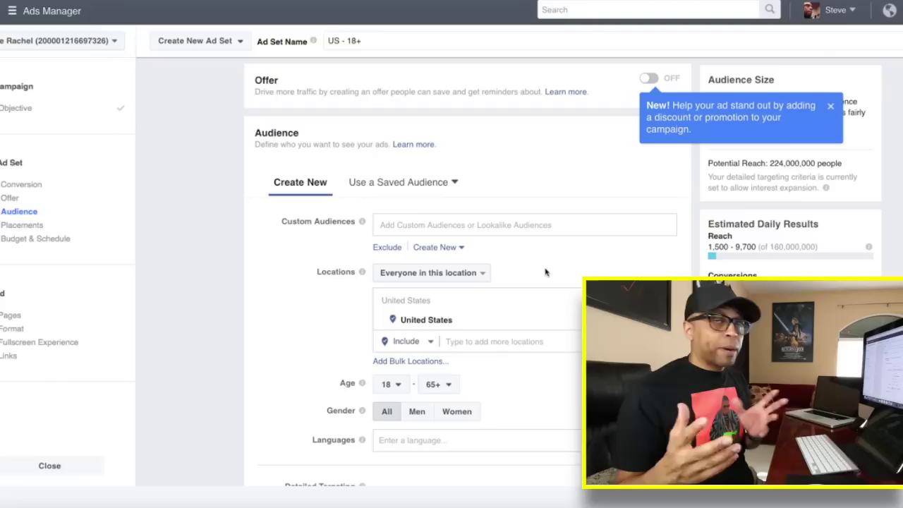
mouse_move(353, 223)
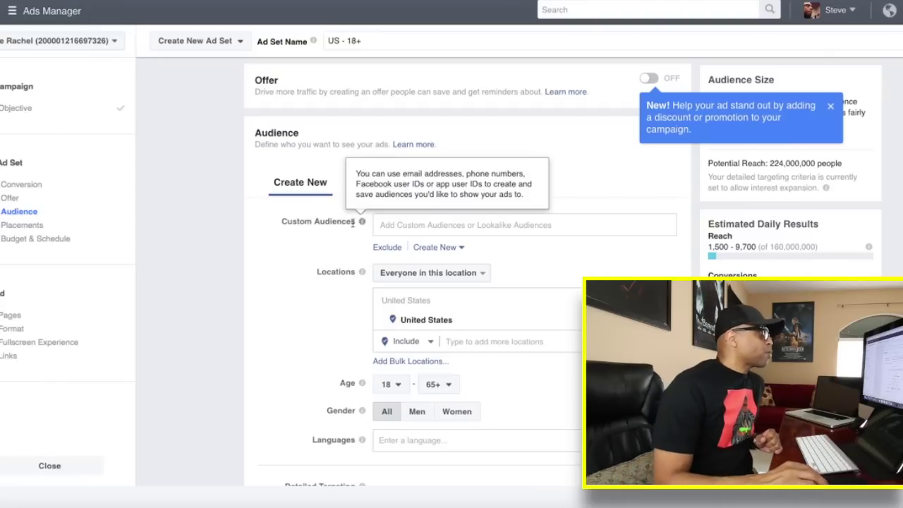
click(421, 226)
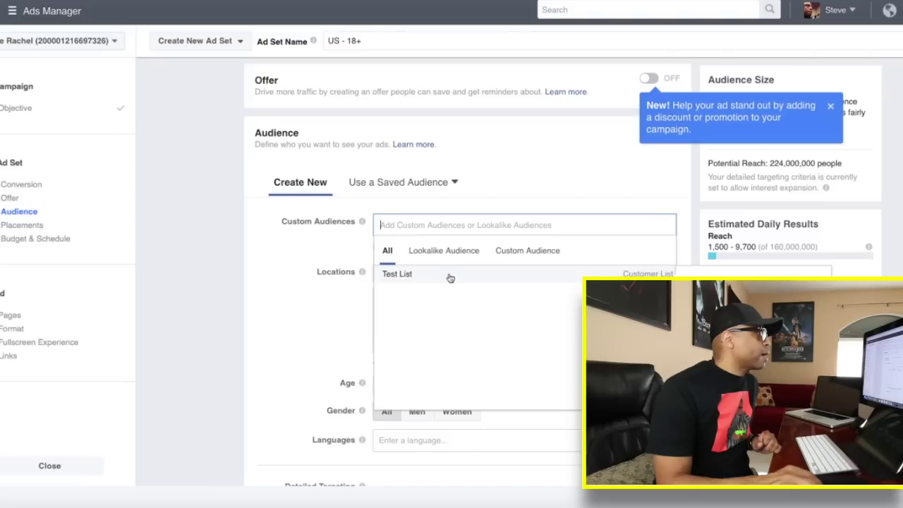
click(294, 237)
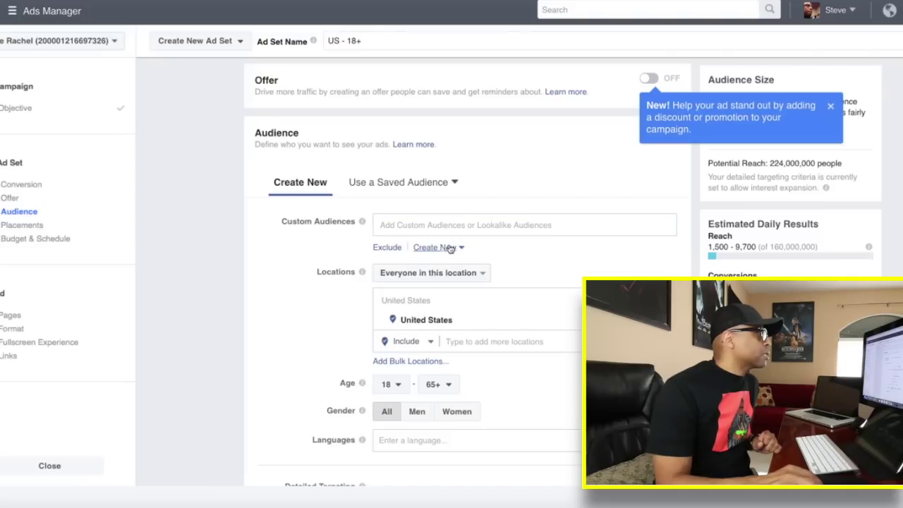
click(469, 225)
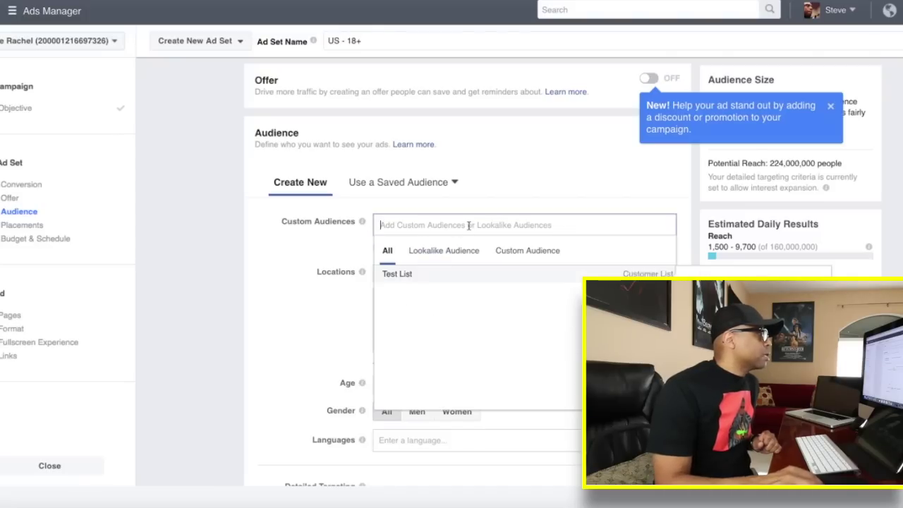
click(525, 253)
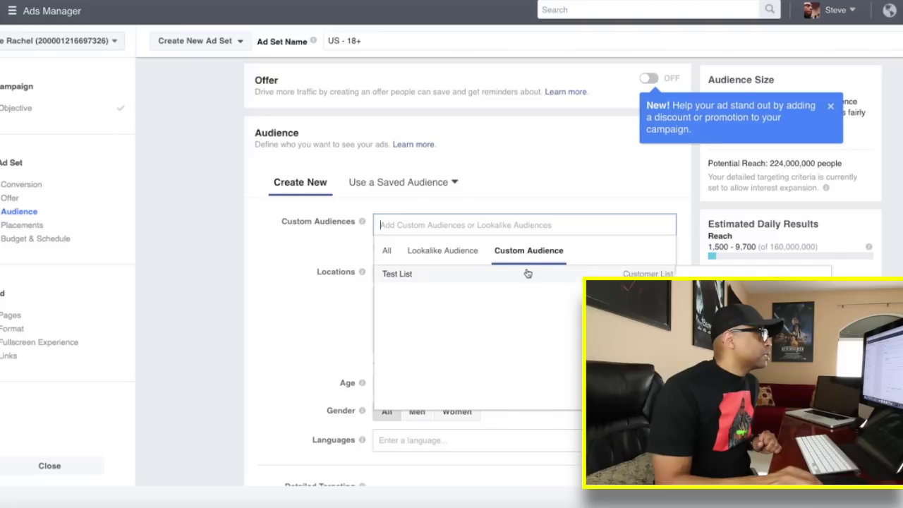
click(410, 275)
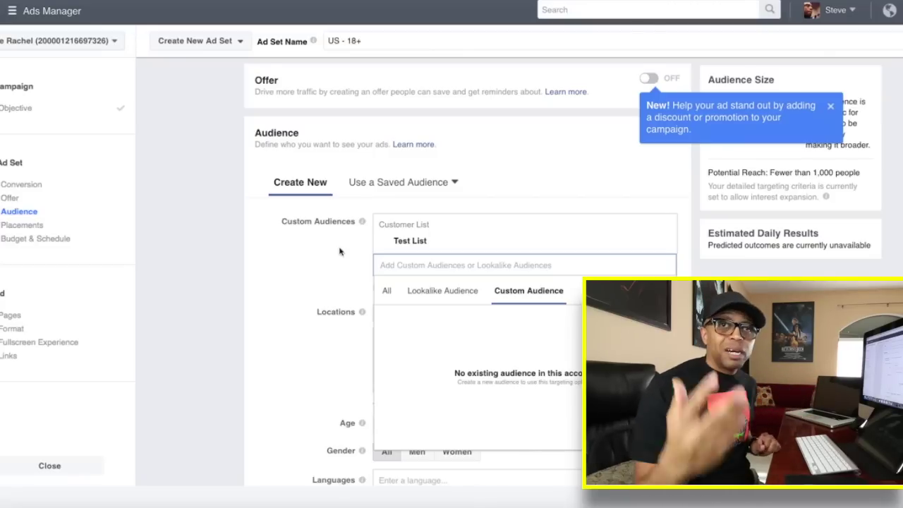
Step: Look at the saved audiences, then remove Test List from the ad set's custom audiences
click(399, 183)
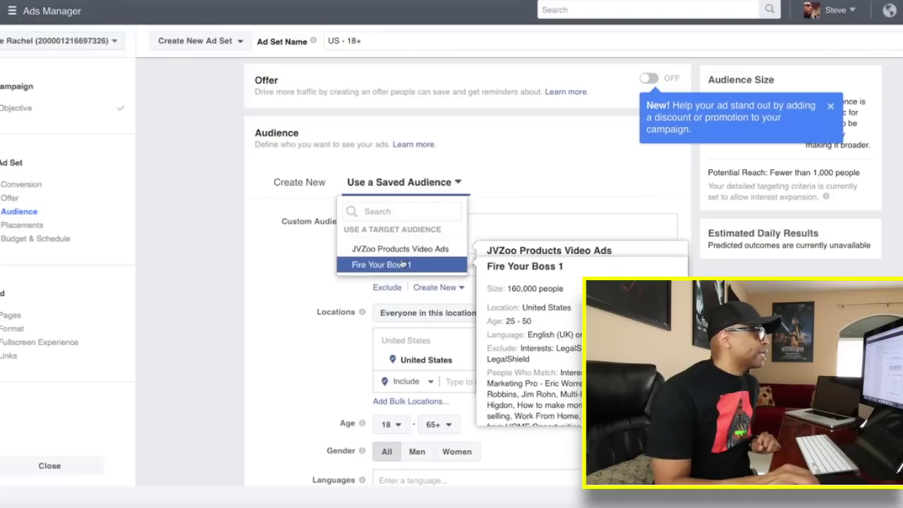
click(327, 257)
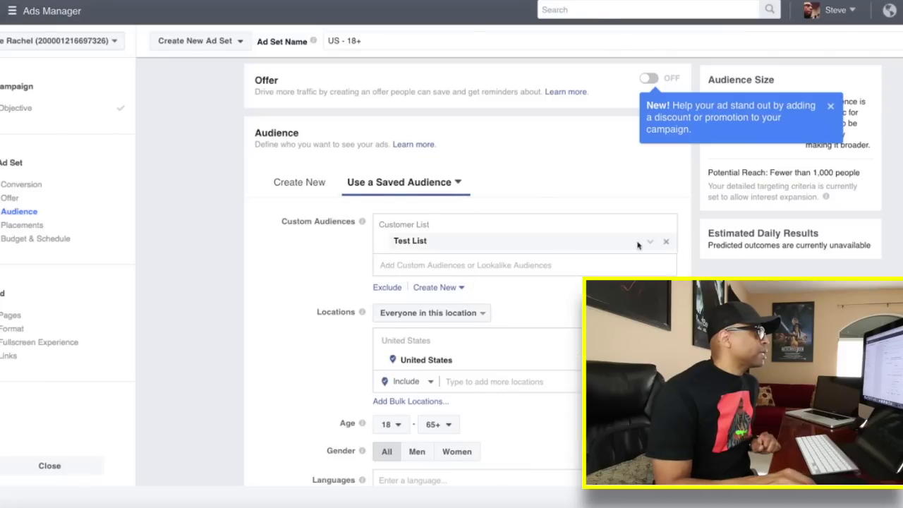
click(667, 241)
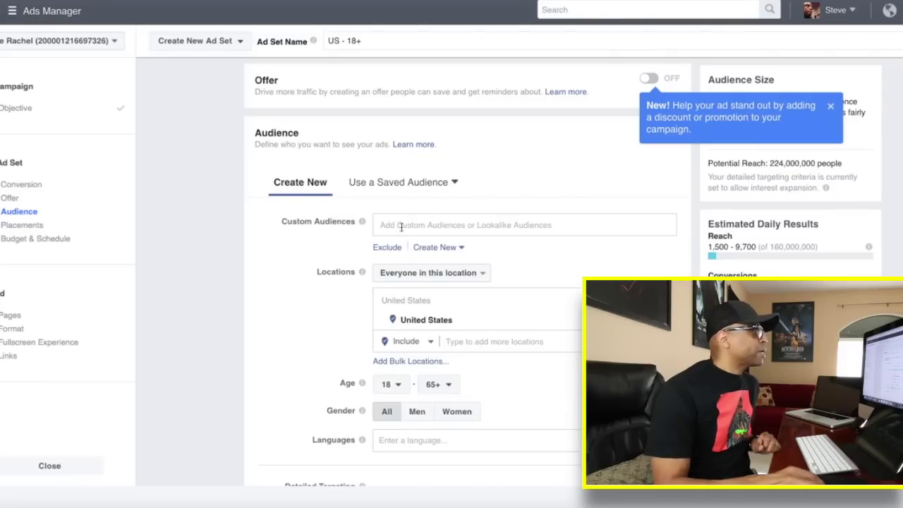
Step: Apply the saved audience Fire Your Boss 1 to the ad set and look over its targeting and the placement settings
click(406, 185)
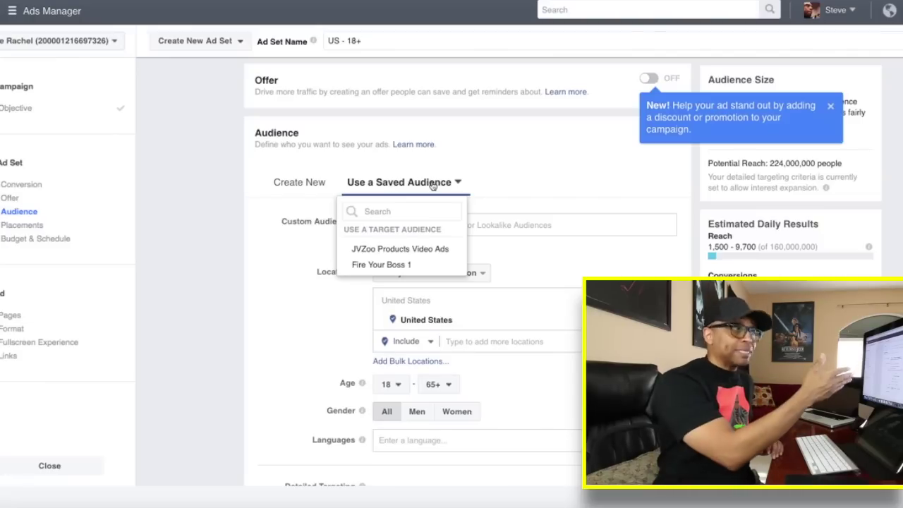
click(391, 265)
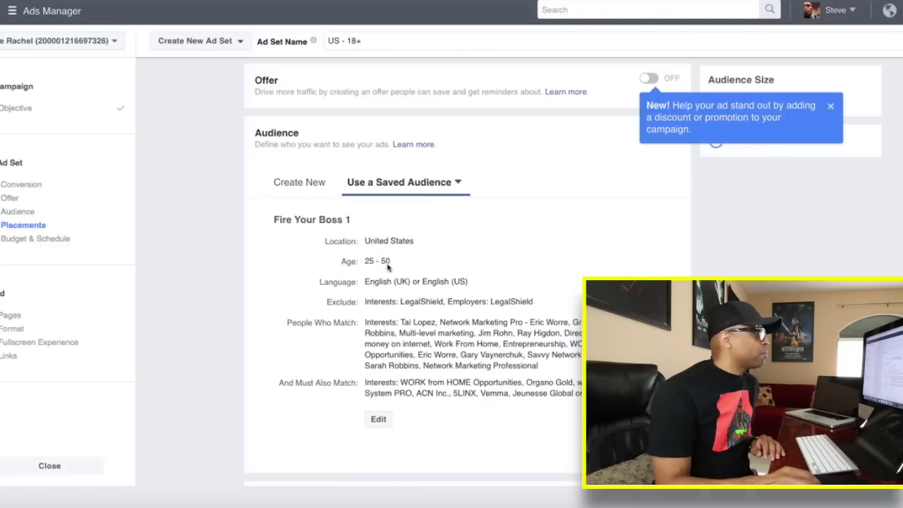
scroll(437, 353, down, 5)
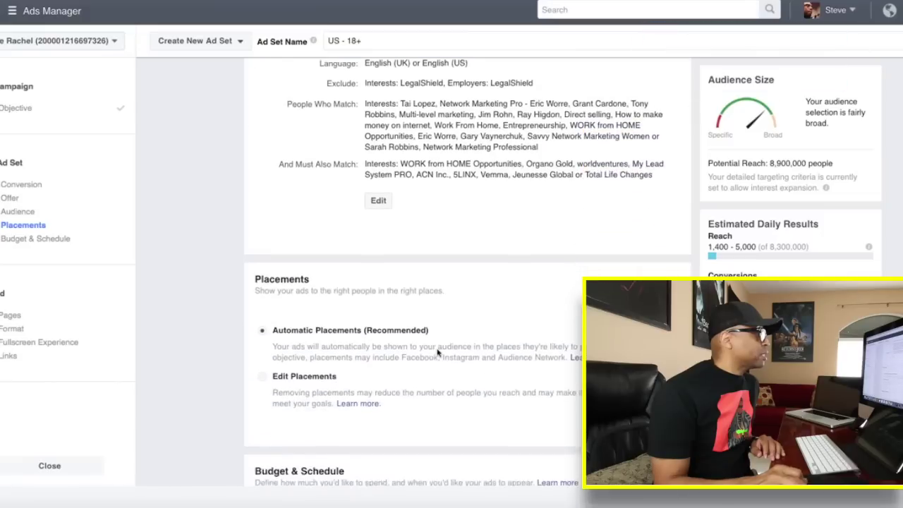
scroll(438, 353, down, 3)
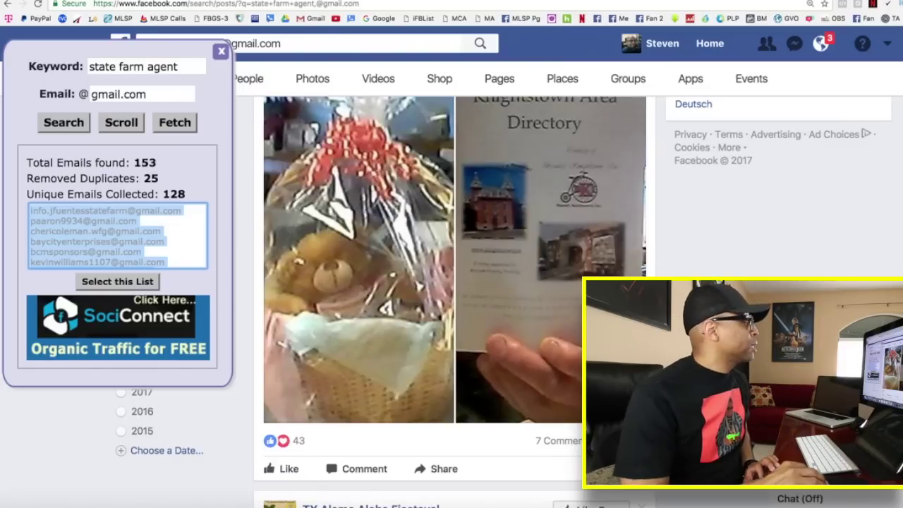
Step: Switch to the Instant FB List website and look over the top of its sales page
key(ctrl+Tab)
scroll(475, 173, down, 3)
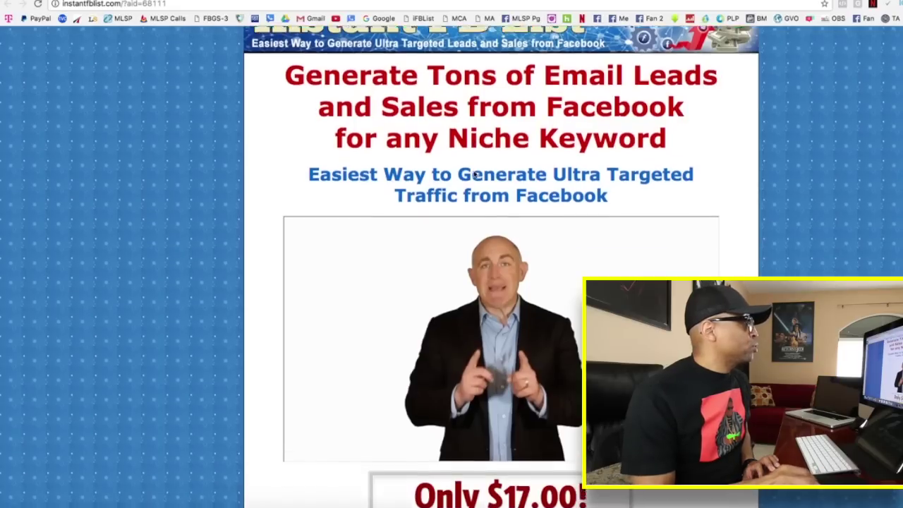
scroll(475, 172, up, 3)
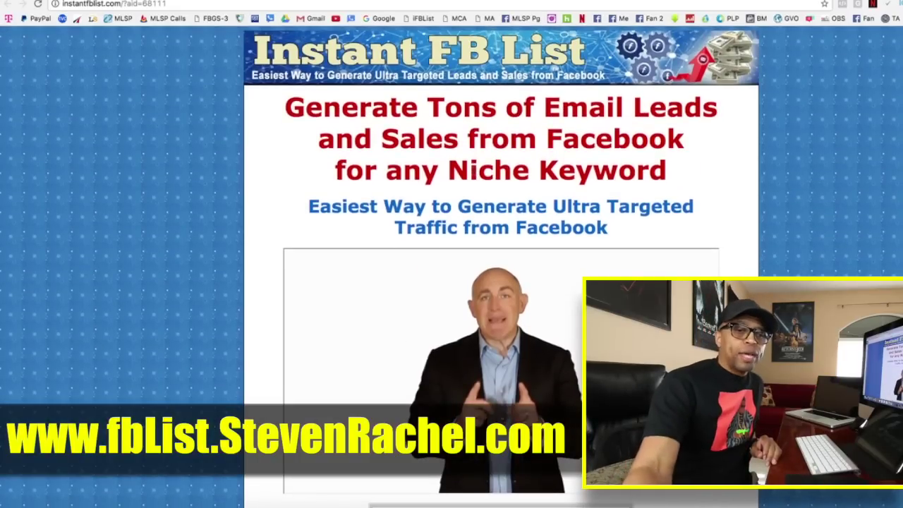